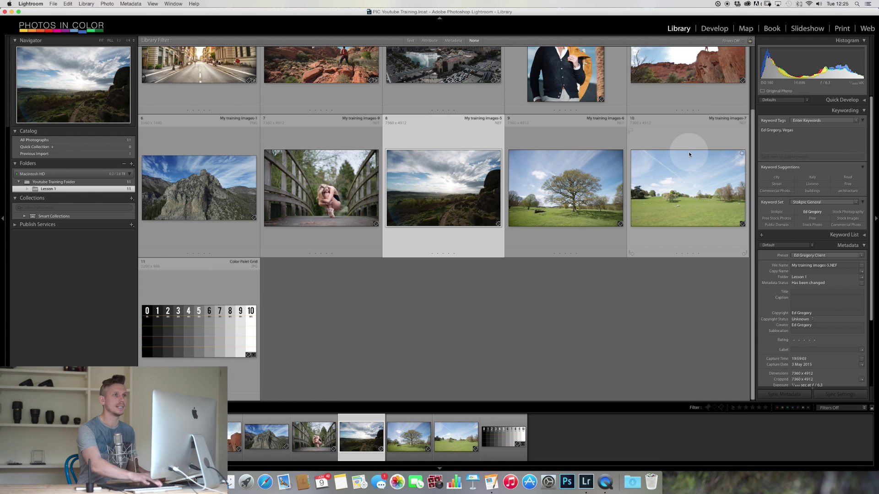
Step: Open the selected photo My training images-5.NEF in the Develop module
key(d)
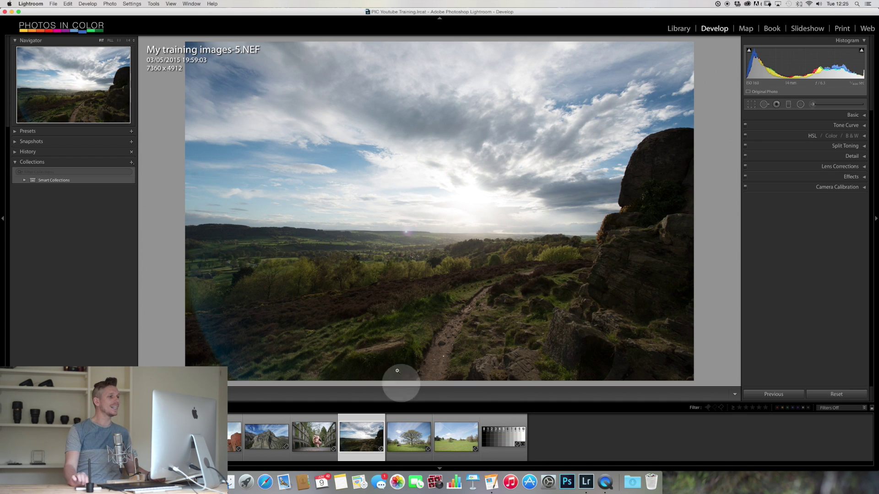
Step: Hide the filmstrip so the moorland photo is shown larger
click(440, 468)
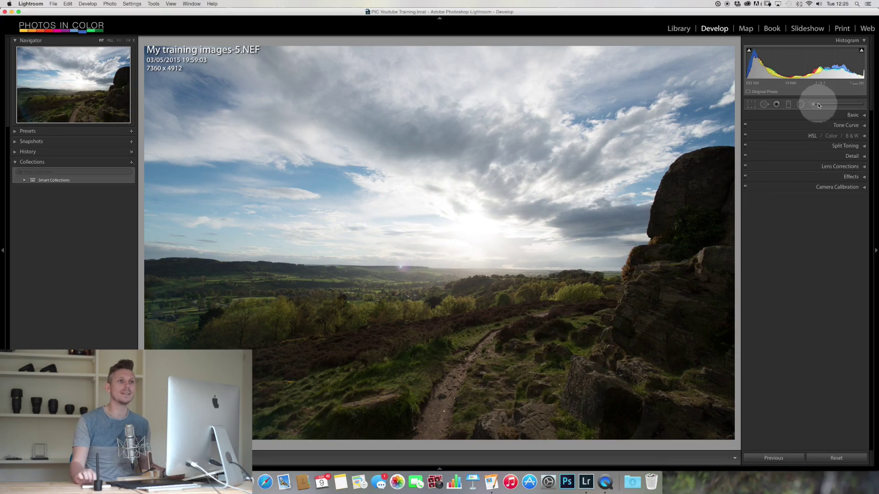
Step: Expand the Basic panel and try the Auto, Cloudy and Daylight white balance presets
click(862, 116)
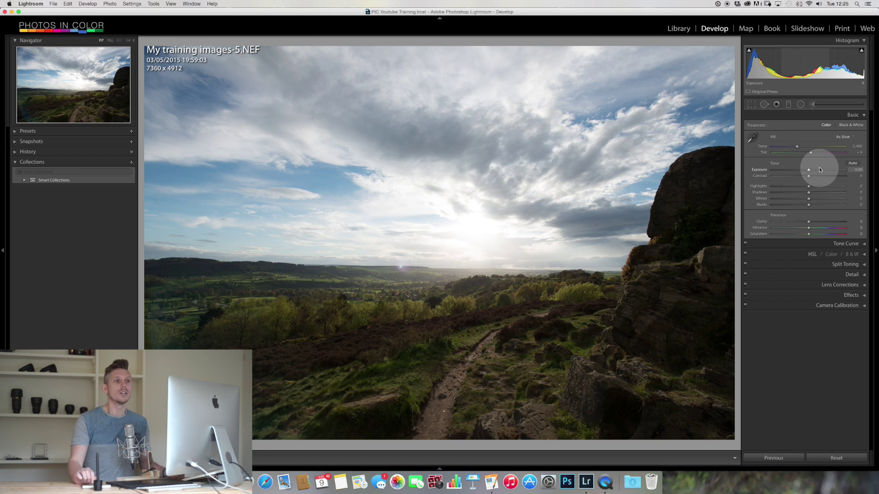
click(844, 138)
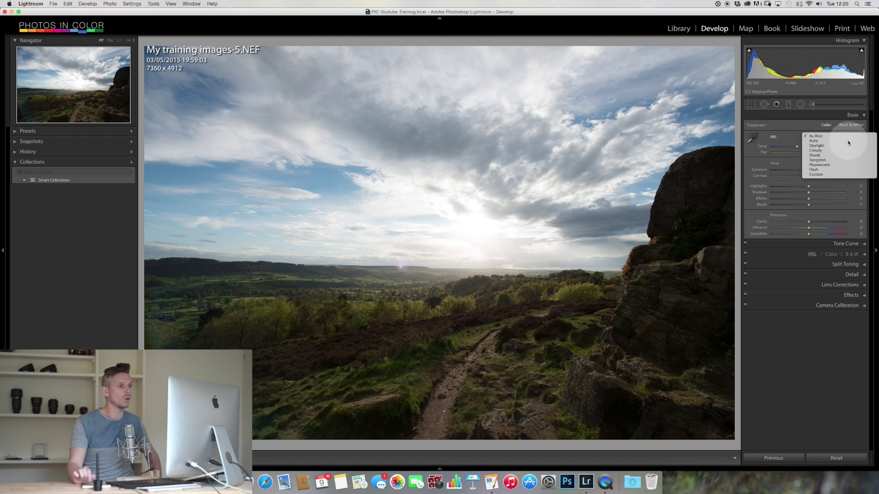
click(848, 142)
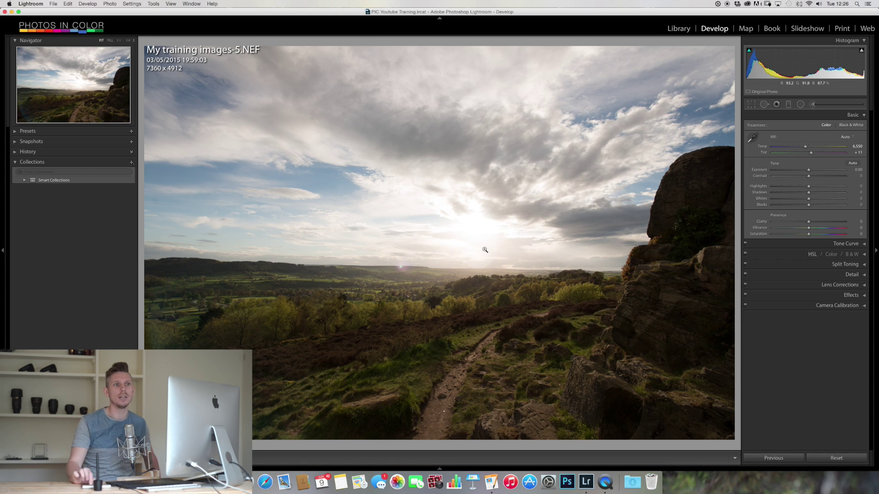
click(845, 138)
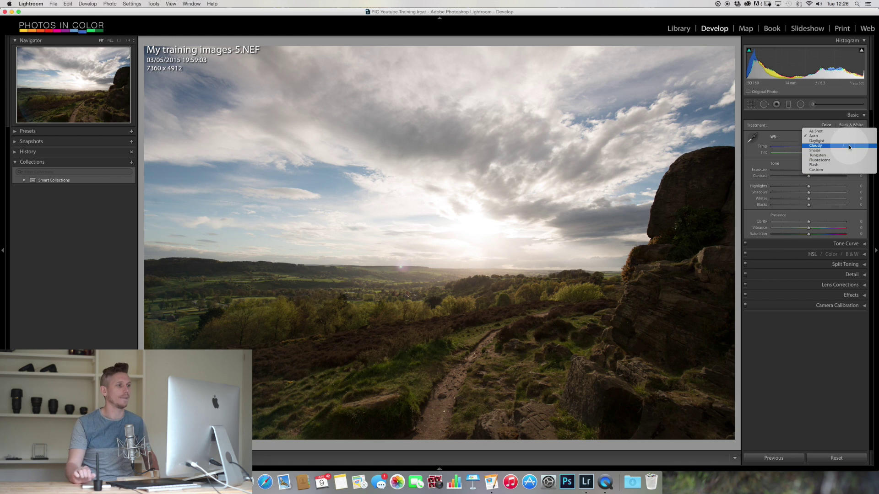
click(849, 146)
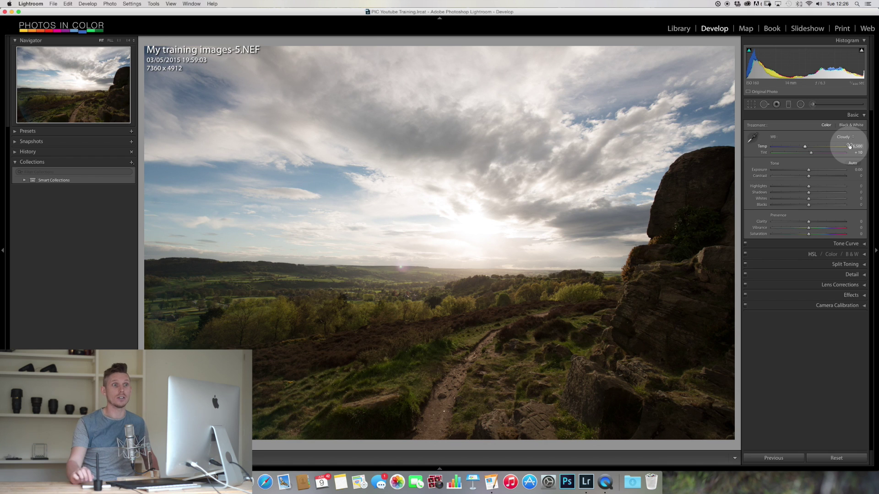
click(845, 137)
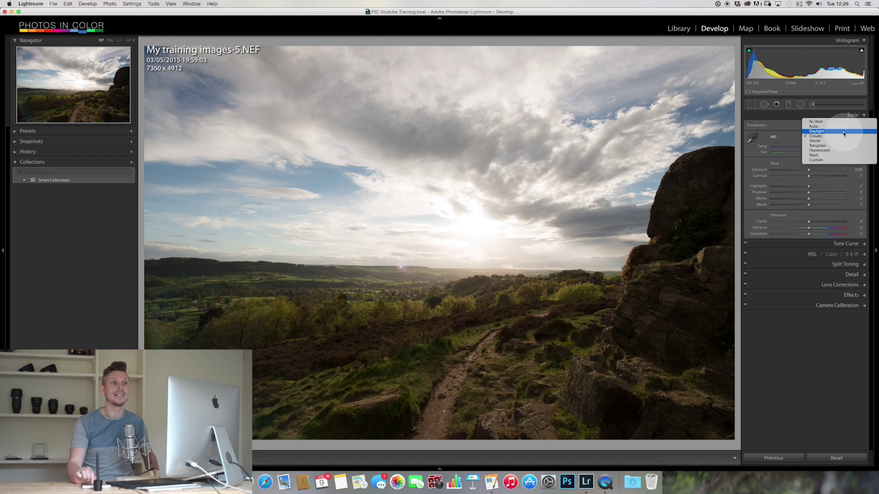
click(844, 133)
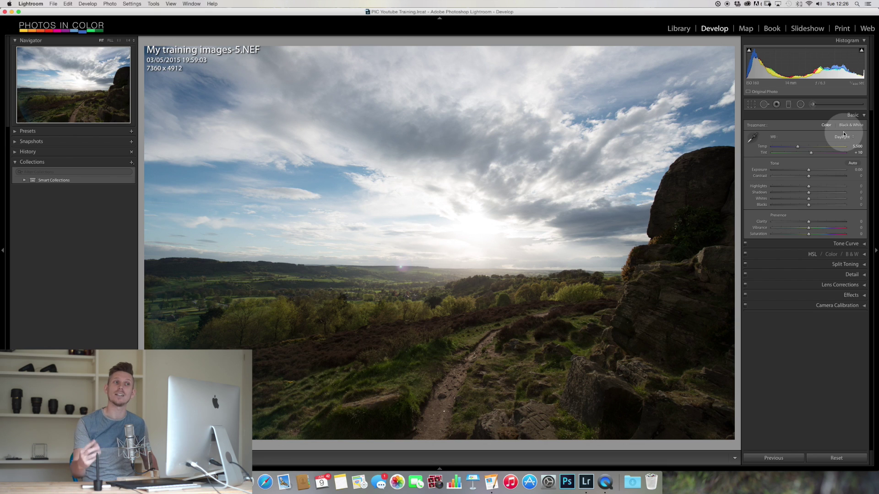
Step: Try Tungsten, Fluorescent and Flash white balance, then return to Auto (Temp 6,550, Tint +11)
click(845, 139)
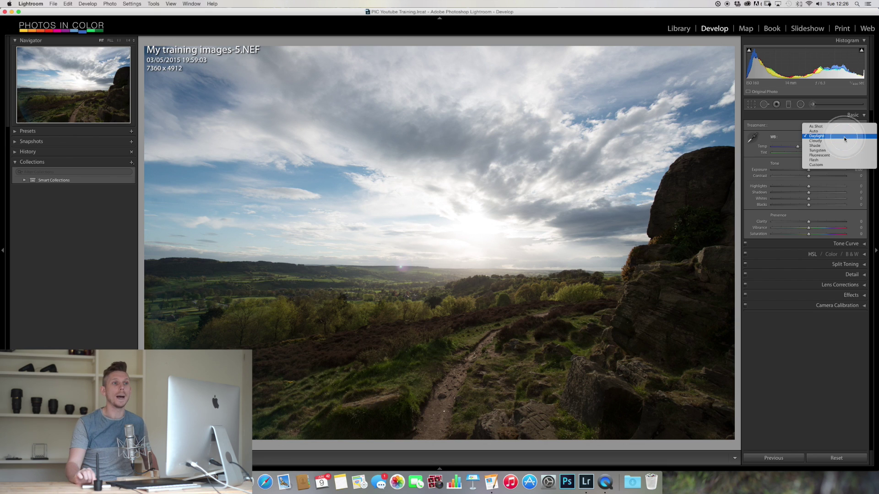
click(845, 151)
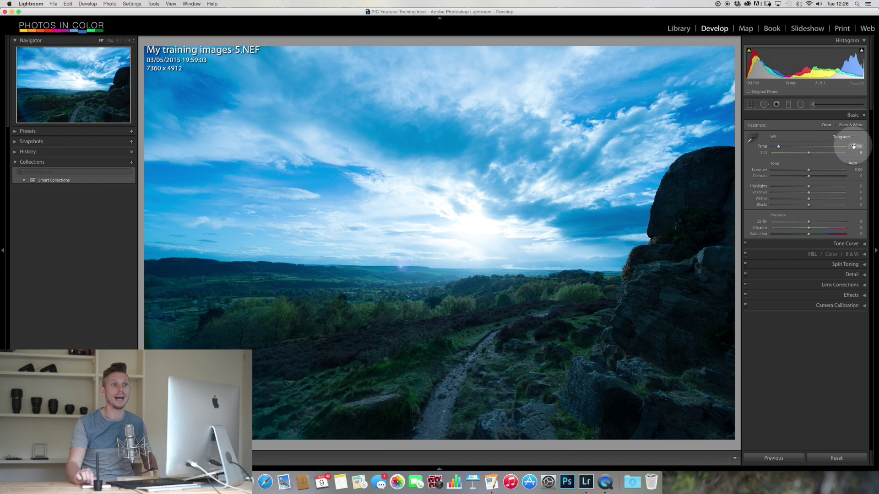
click(848, 138)
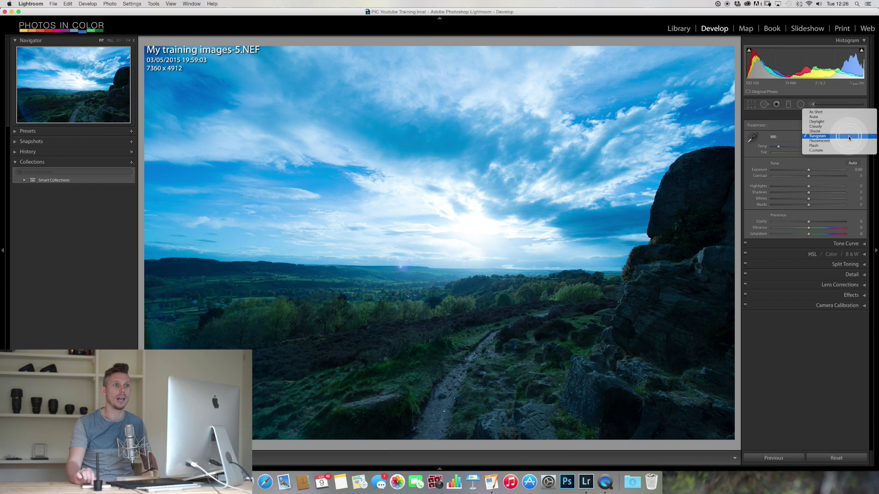
click(848, 140)
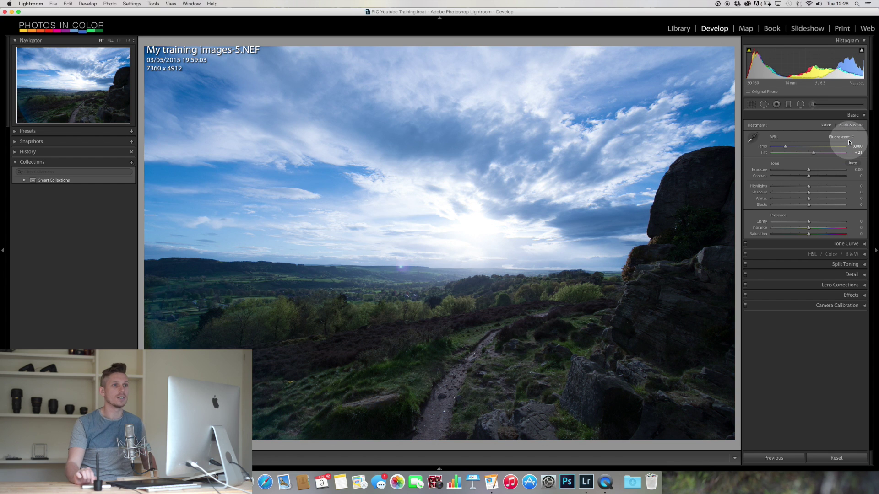
click(847, 138)
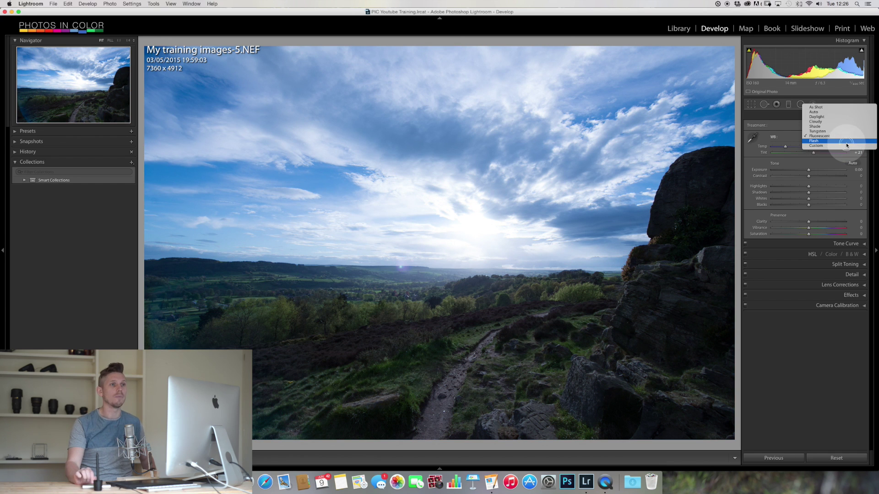
click(846, 143)
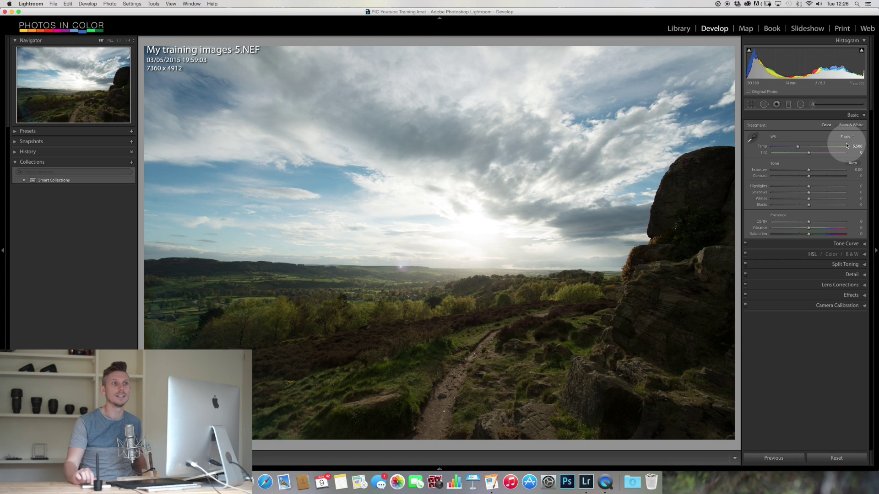
click(846, 138)
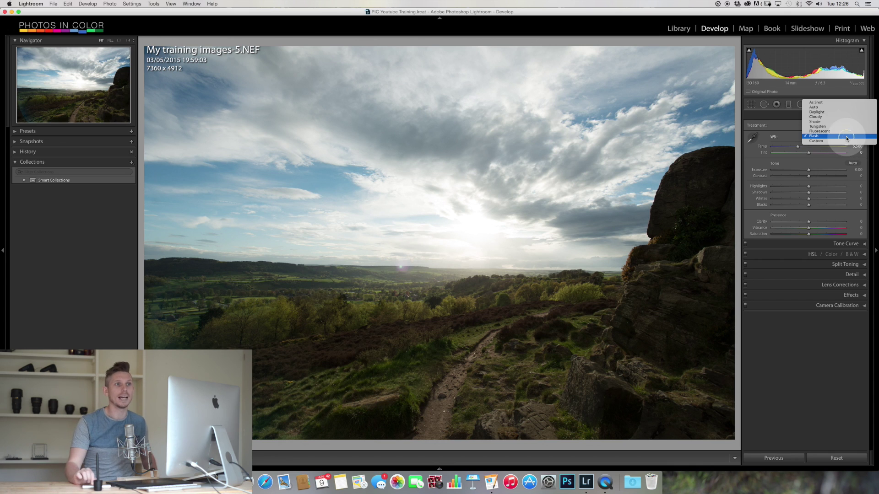
click(845, 107)
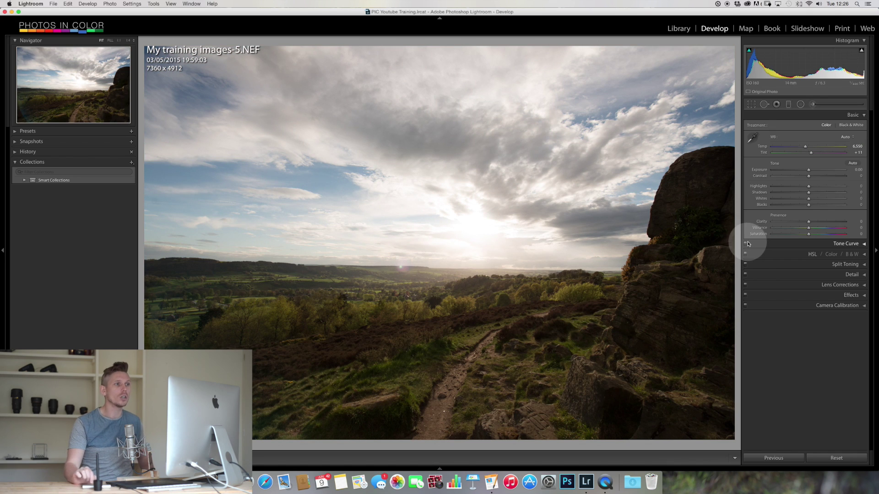
Step: Sample a neutral sky area with the White Balance Selector for Temp 6,050, Tint +9
click(758, 132)
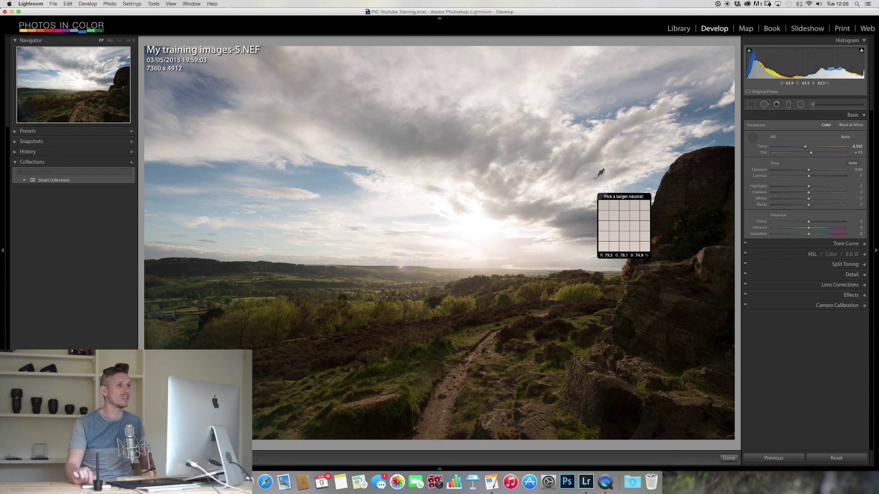
click(616, 125)
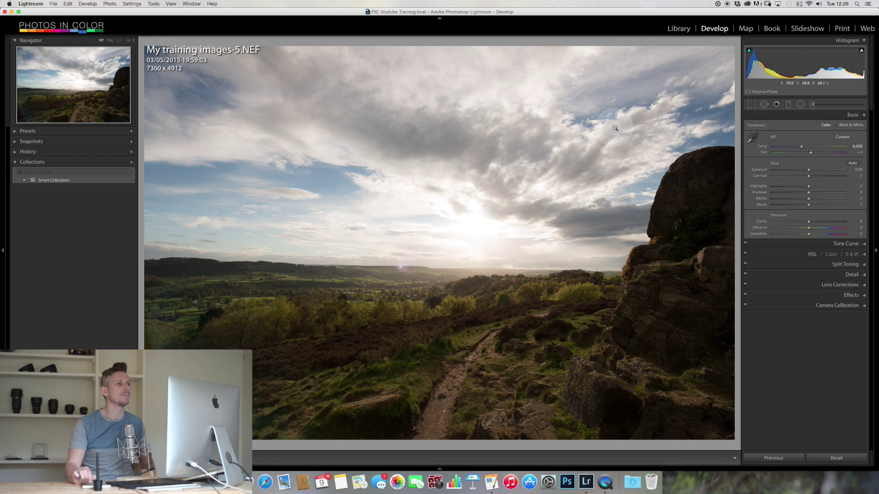
Step: Preview Exposure at +0.60 and -2.35, then reset it to near 0.00
click(813, 171)
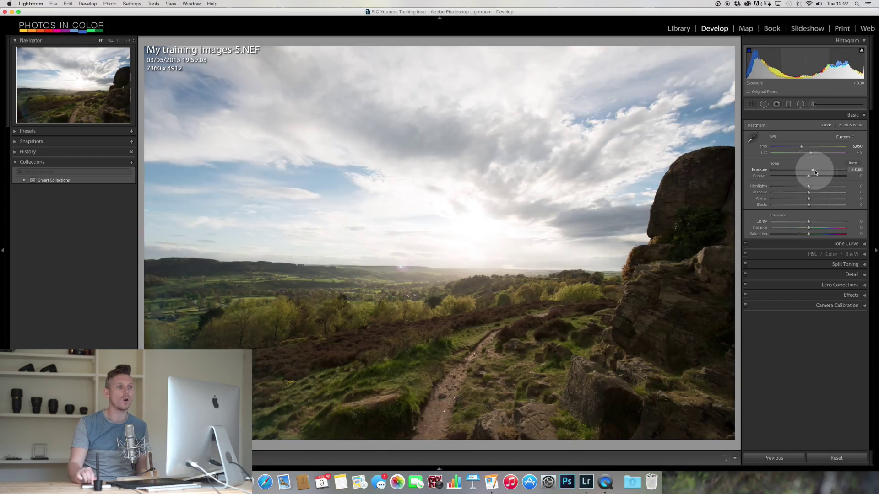
mouse_move(815, 171)
mouse_down()
mouse_move(825, 169)
mouse_move(783, 173)
mouse_move(831, 172)
mouse_move(773, 171)
mouse_move(808, 172)
mouse_up()
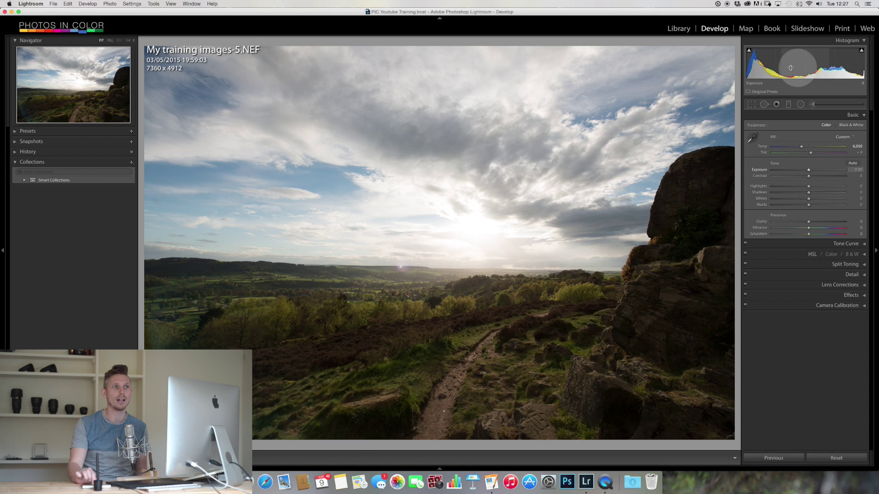
double_click(809, 172)
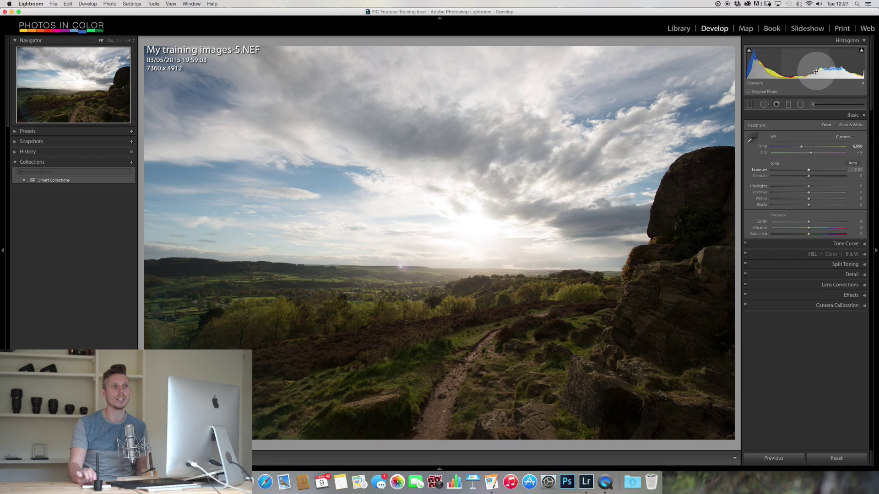
mouse_move(809, 172)
mouse_down()
mouse_move(816, 170)
mouse_move(799, 170)
mouse_move(809, 173)
mouse_up()
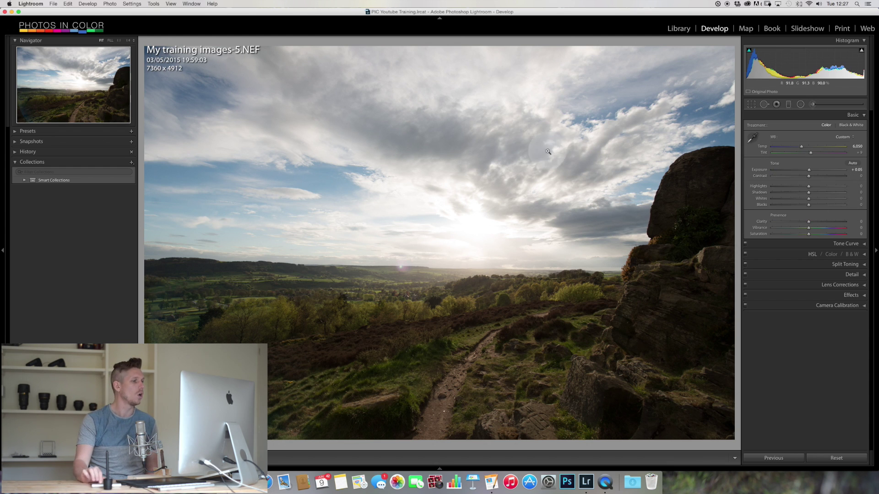
Step: Show the filmstrip, open Color Palet Grid.jpg, and test Exposure at -2.35 before resetting it
click(441, 468)
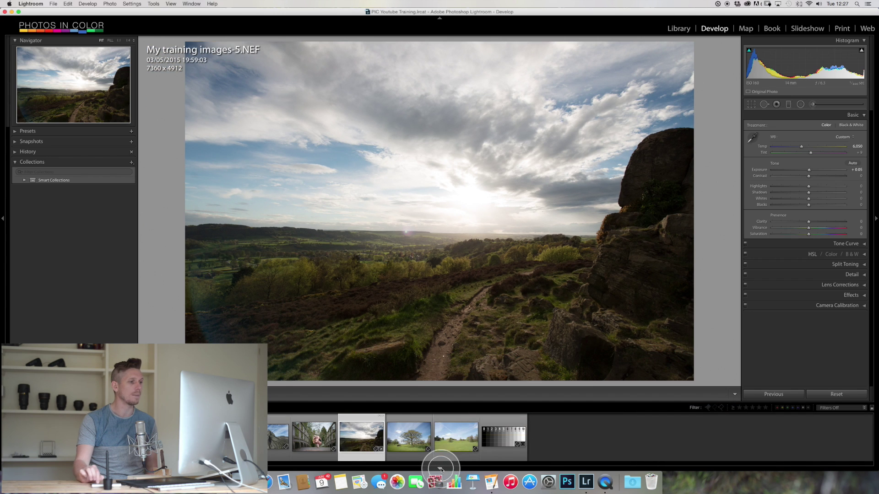
click(504, 432)
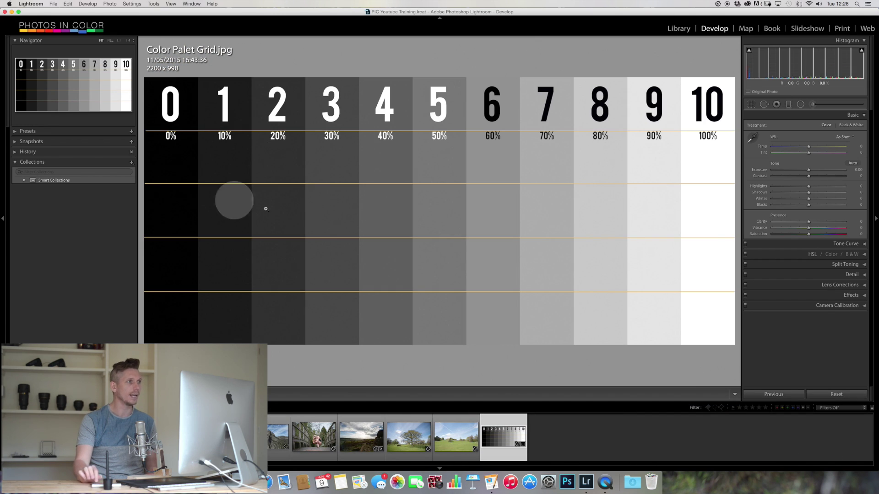
mouse_move(809, 171)
mouse_down()
mouse_move(830, 173)
mouse_move(792, 173)
mouse_up()
double_click(792, 173)
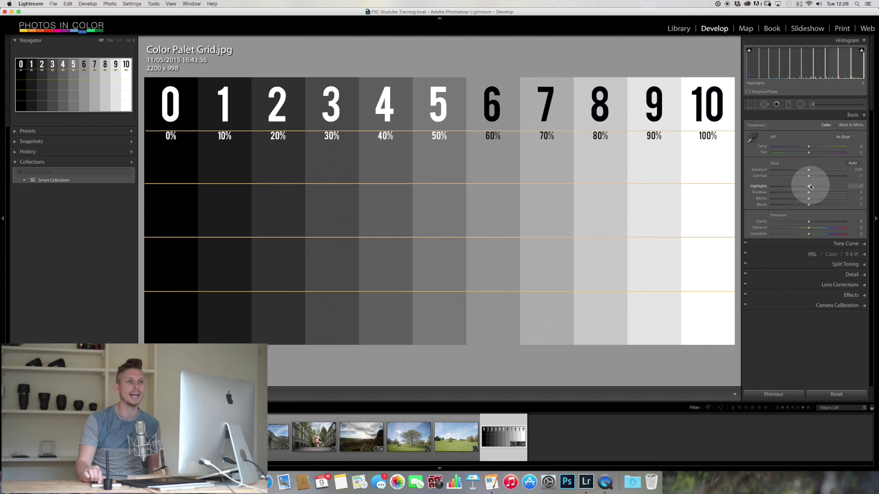
Step: Test Highlights and Blacks on the chart, reset Blacks, and return to the moorland photo
mouse_move(808, 186)
mouse_down()
mouse_move(845, 187)
mouse_move(808, 193)
mouse_up()
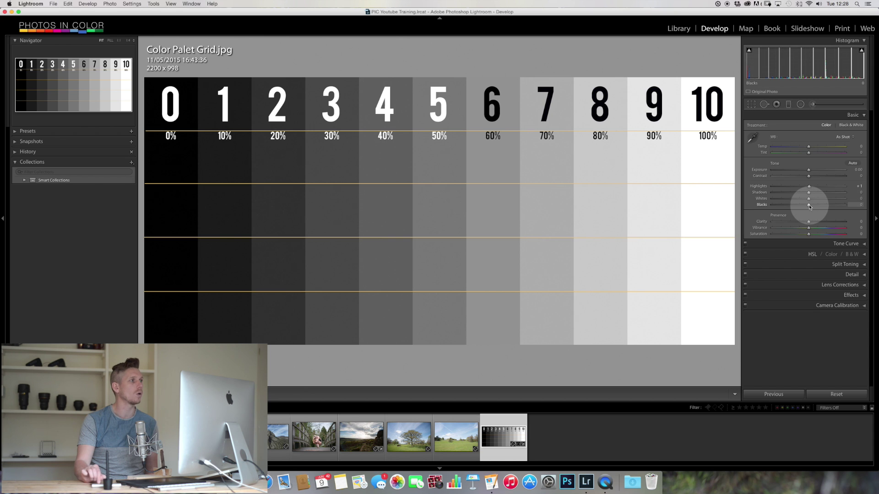
mouse_move(809, 206)
mouse_down()
mouse_move(789, 209)
mouse_move(836, 205)
mouse_move(815, 208)
mouse_up()
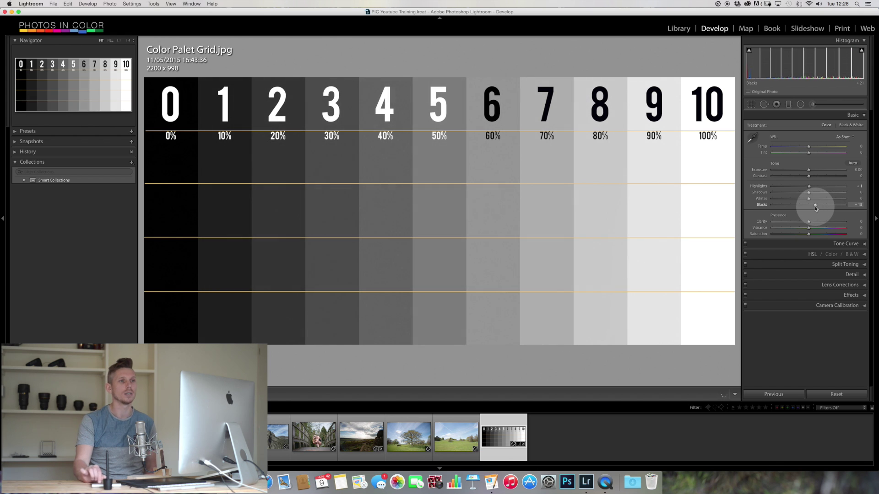
double_click(814, 205)
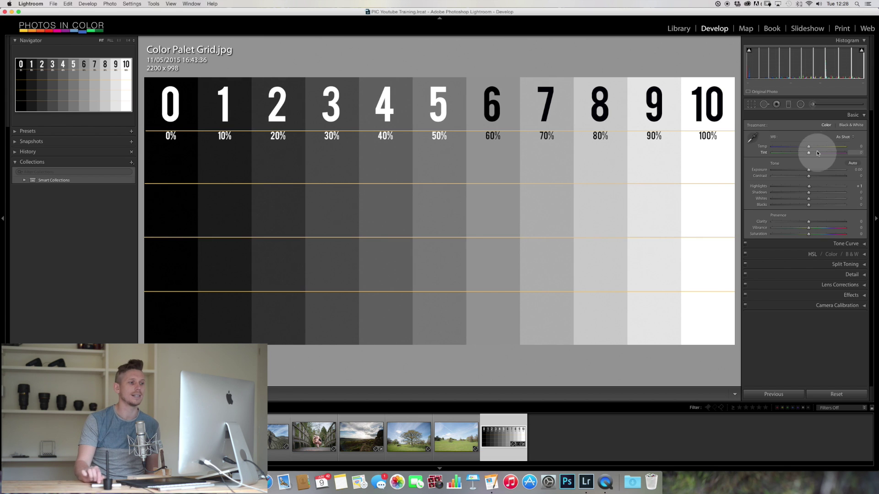
click(362, 437)
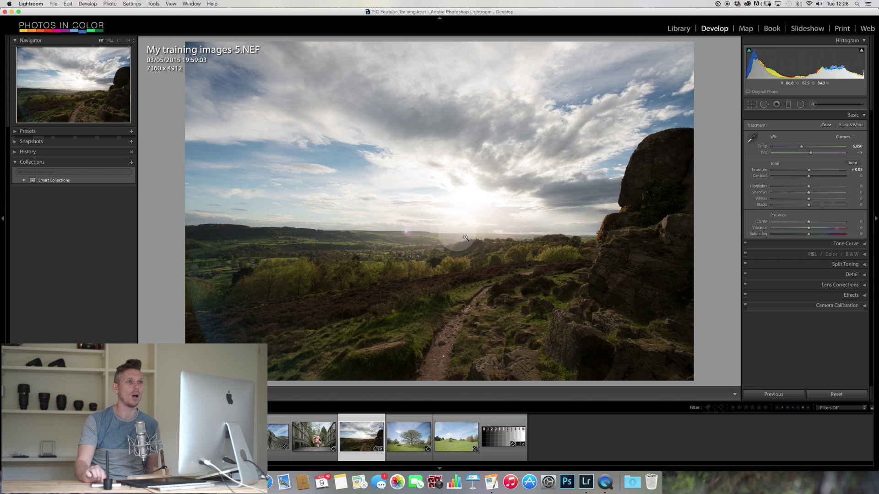
Step: Check highlight clipping by sweeping the Highlights slider down and up to +100
click(792, 136)
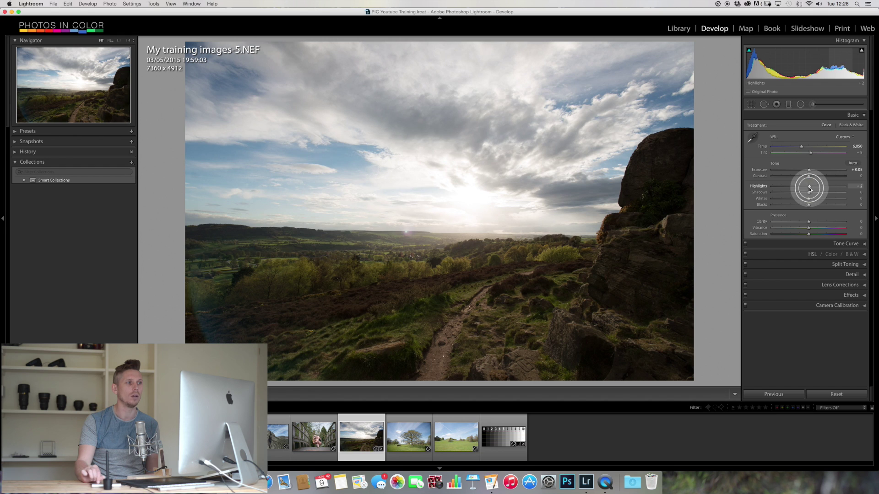
drag(809, 189, 780, 191)
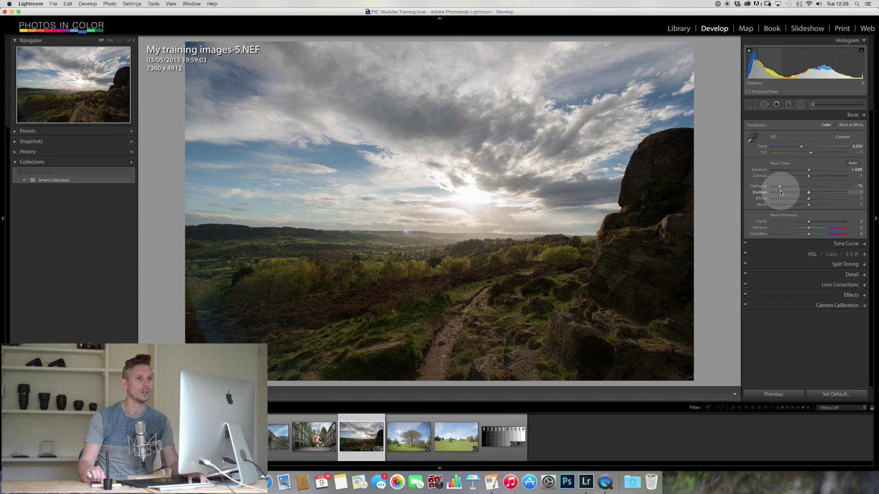
drag(780, 190, 808, 190)
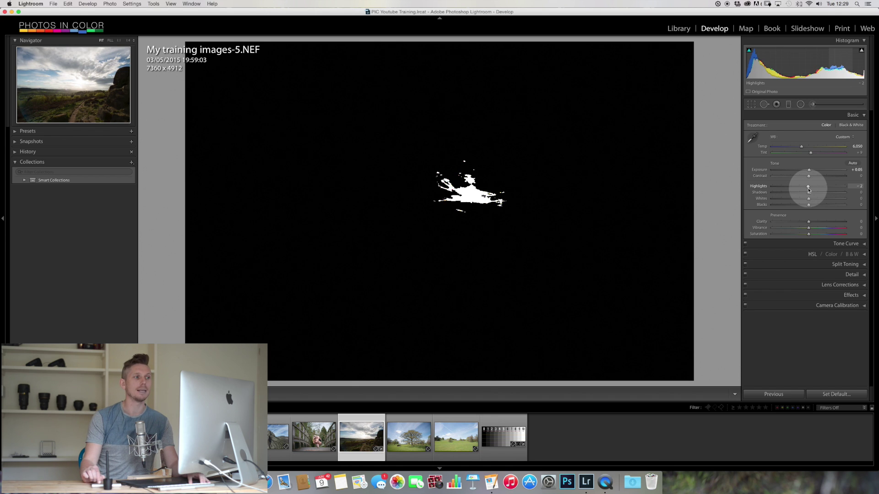
drag(809, 190, 808, 189)
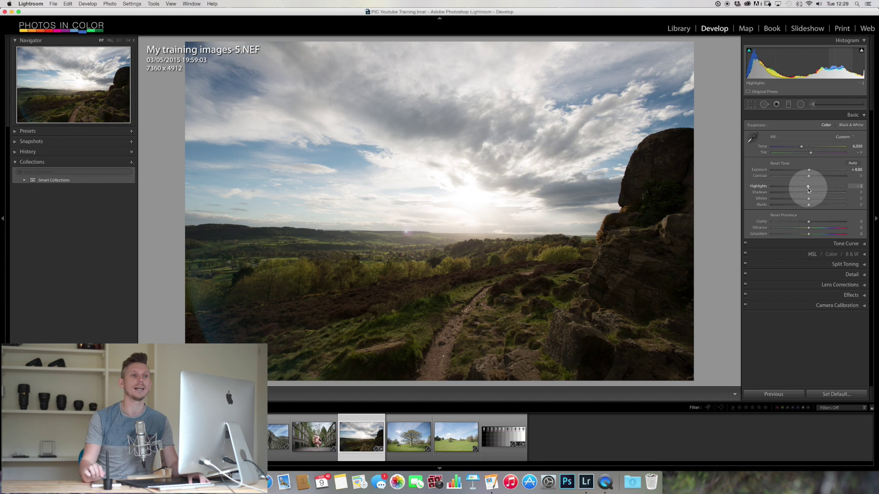
drag(808, 190, 868, 194)
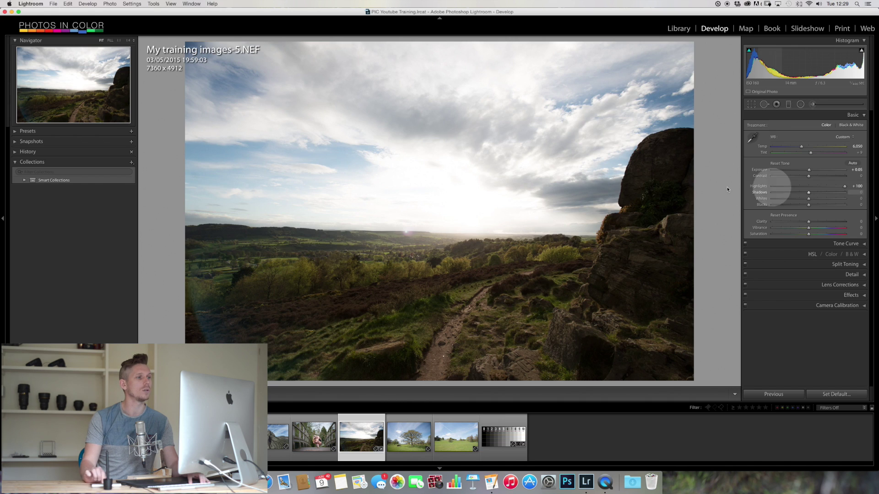
Step: Zoom in on the sky near the sun and set Highlights to about -82
click(452, 220)
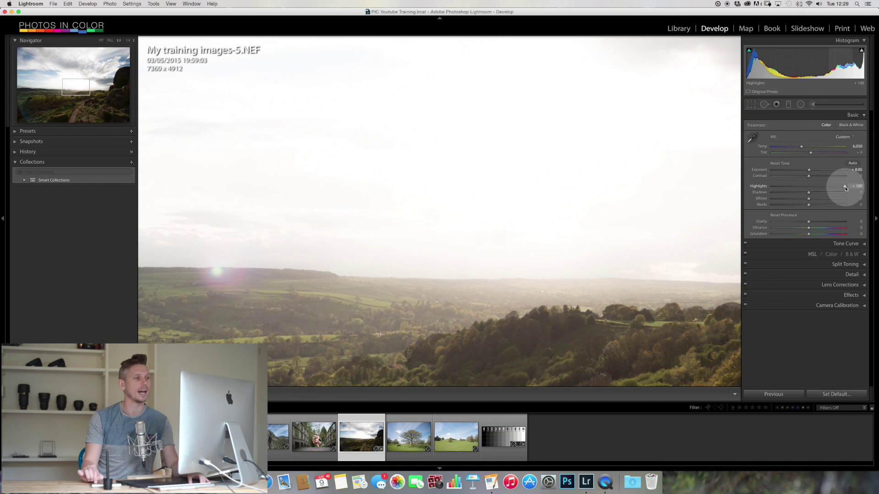
drag(843, 182, 738, 194)
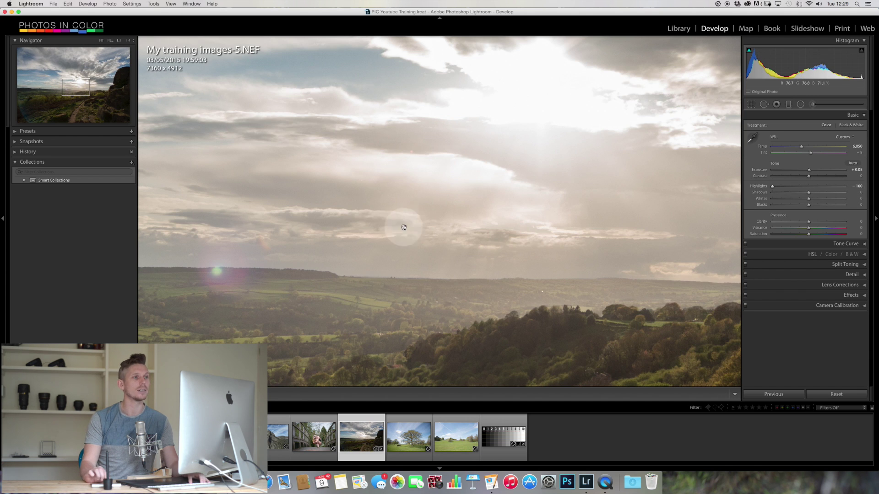
click(548, 174)
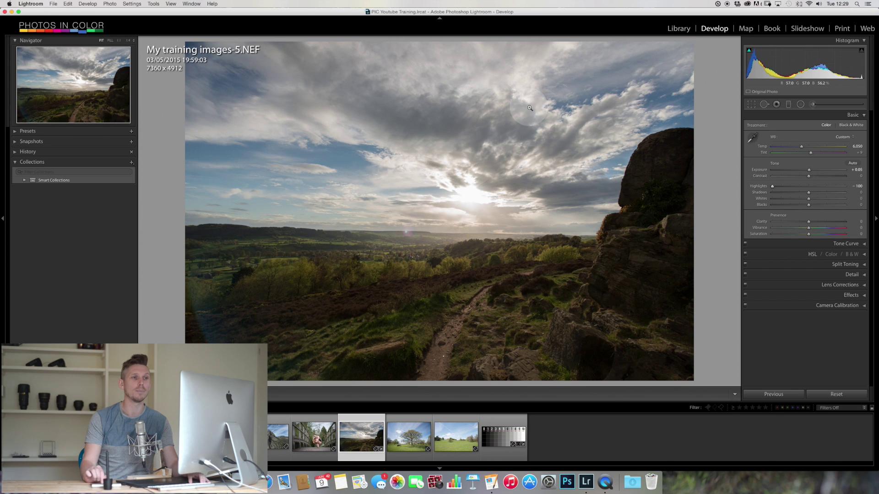
drag(772, 186, 779, 189)
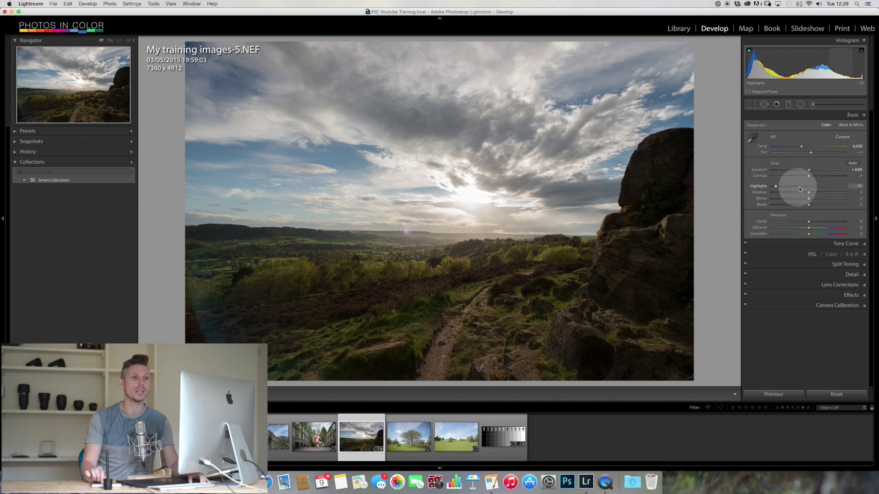
Step: Lift Shadows to +100 while previewing clipping, and raise Whites to +15
drag(808, 193, 810, 195)
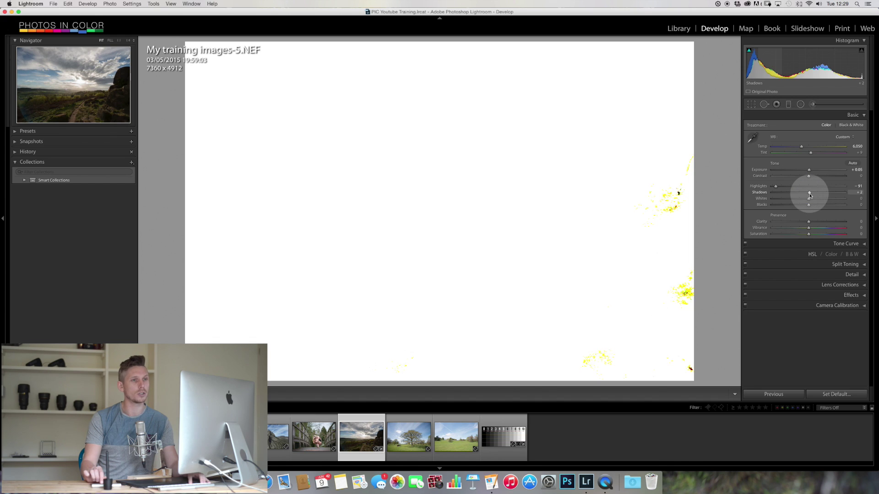
drag(810, 196, 859, 195)
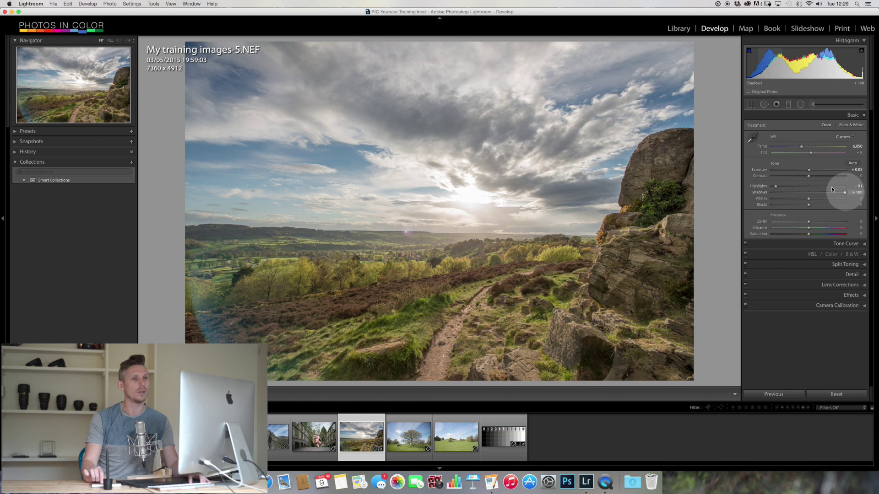
mouse_move(844, 194)
mouse_down()
mouse_move(804, 194)
mouse_move(854, 196)
mouse_up()
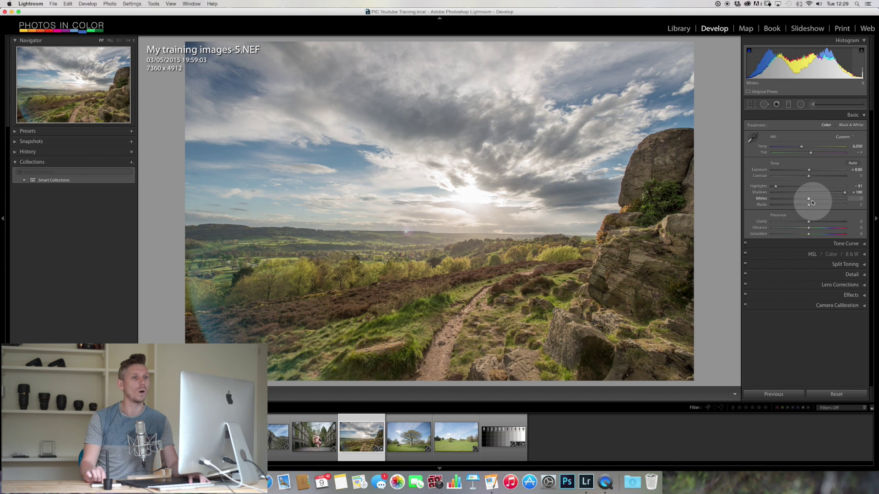
mouse_move(811, 199)
mouse_down()
mouse_move(830, 199)
mouse_move(798, 201)
mouse_move(817, 203)
mouse_move(795, 207)
mouse_move(803, 210)
mouse_up()
Step: Raise Contrast to +29 and lower Exposure to -0.15
click(809, 176)
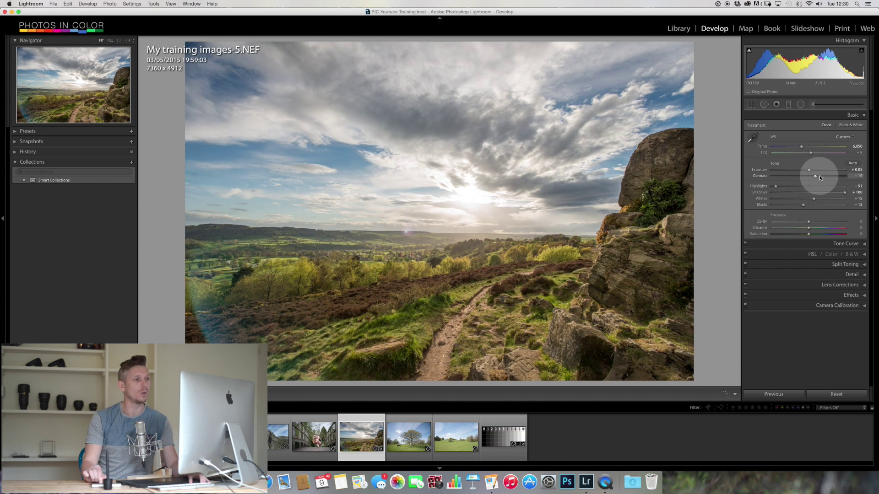
drag(820, 177, 819, 178)
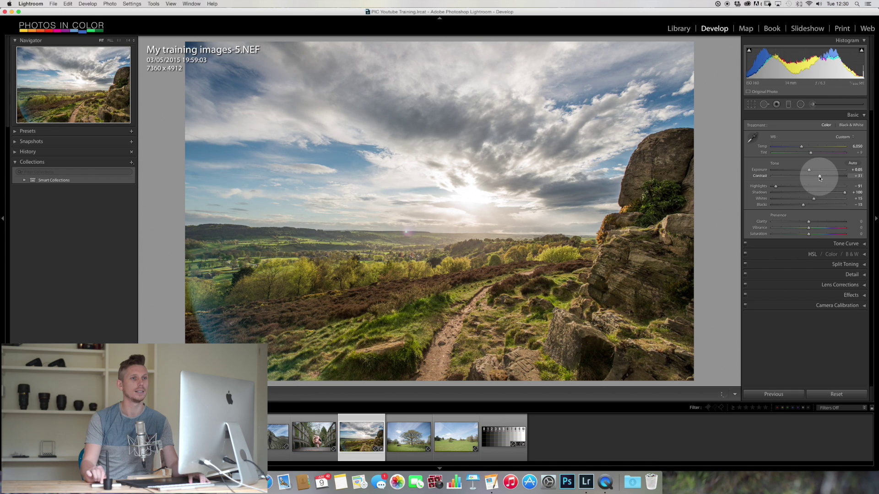
click(808, 171)
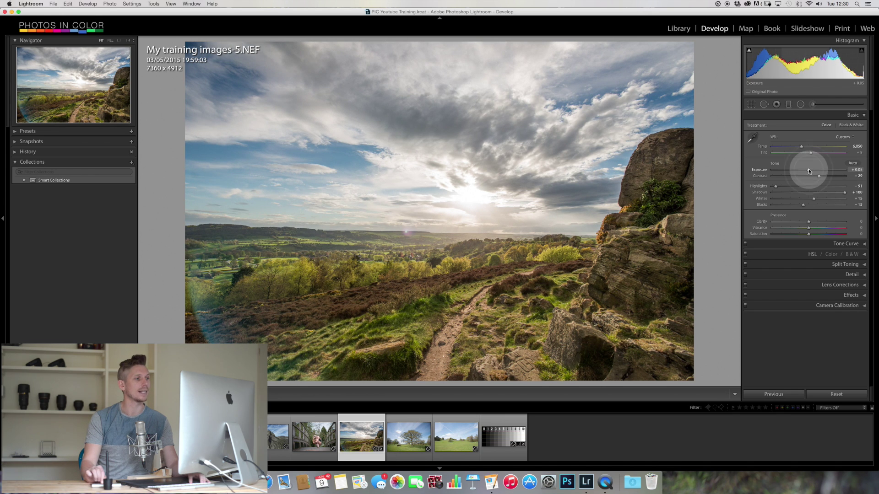
drag(808, 170, 807, 170)
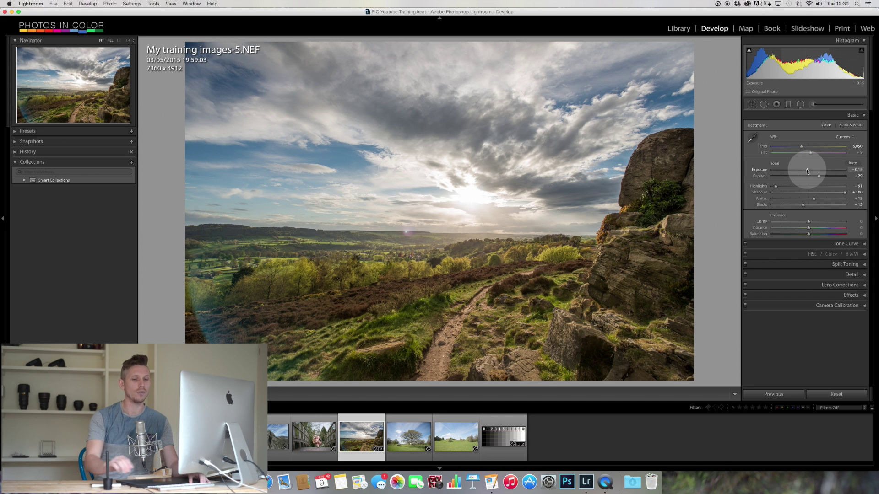
Step: Toggle the Before view several times to compare with the unedited original
key(backslash)
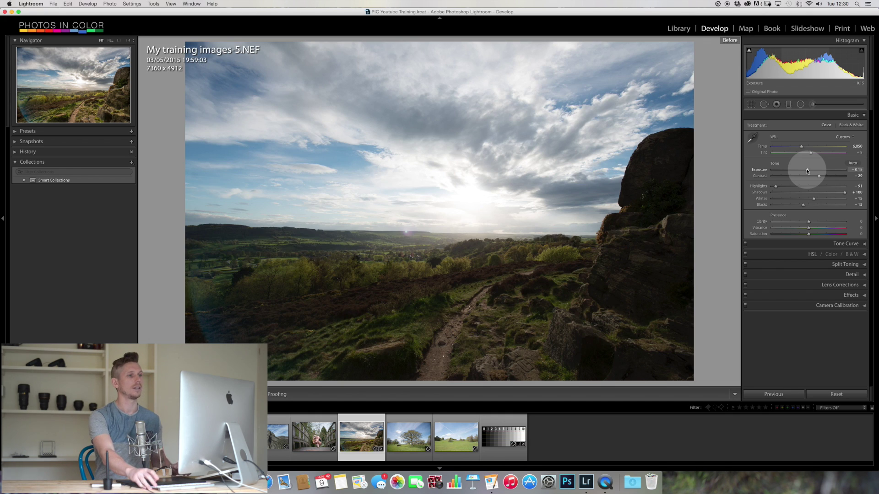
key(backslash)
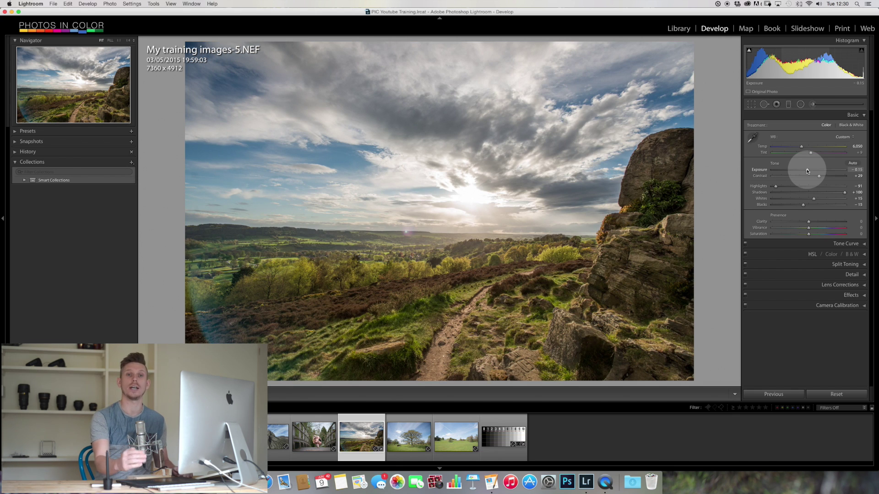
key(backslash)
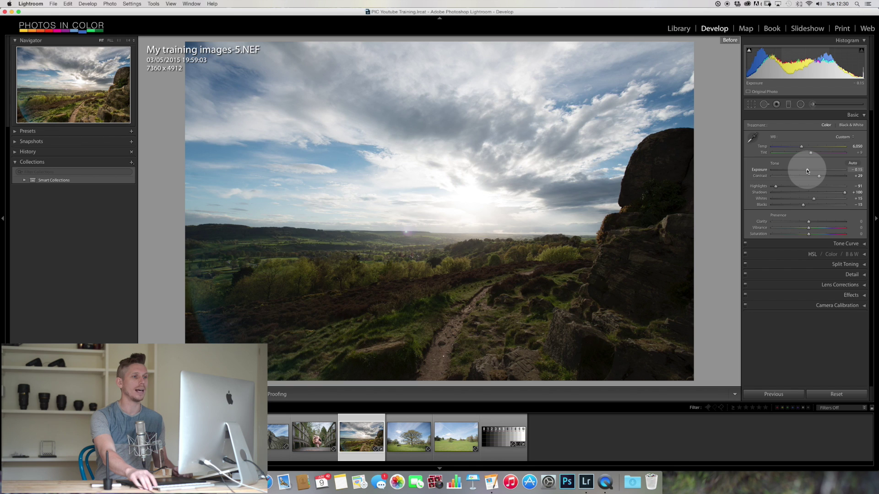
key(backslash)
key(backslash)
key(backslash)
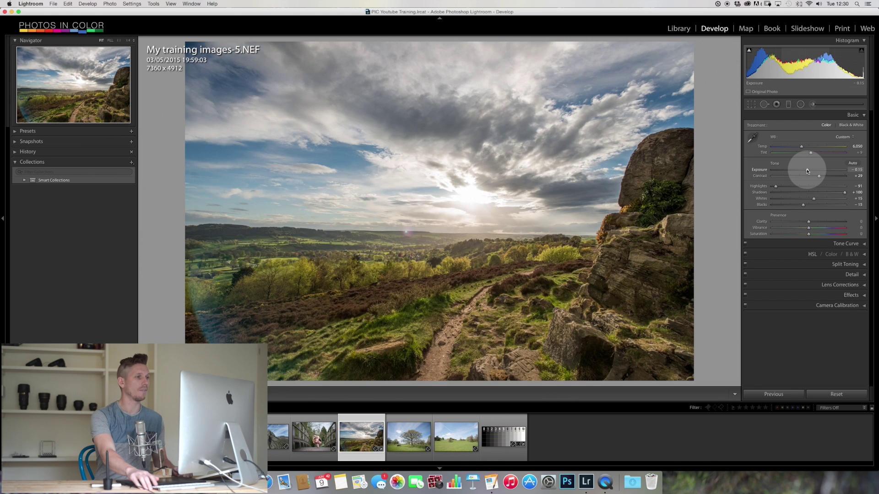
key(backslash)
key(backslash)
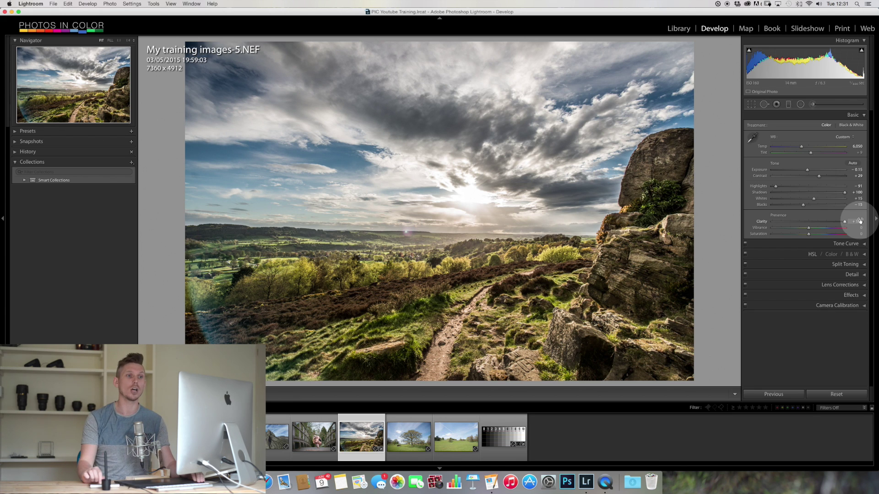
Step: Drag Clarity down to soften the photo, then set it back to about +5
drag(845, 221, 768, 231)
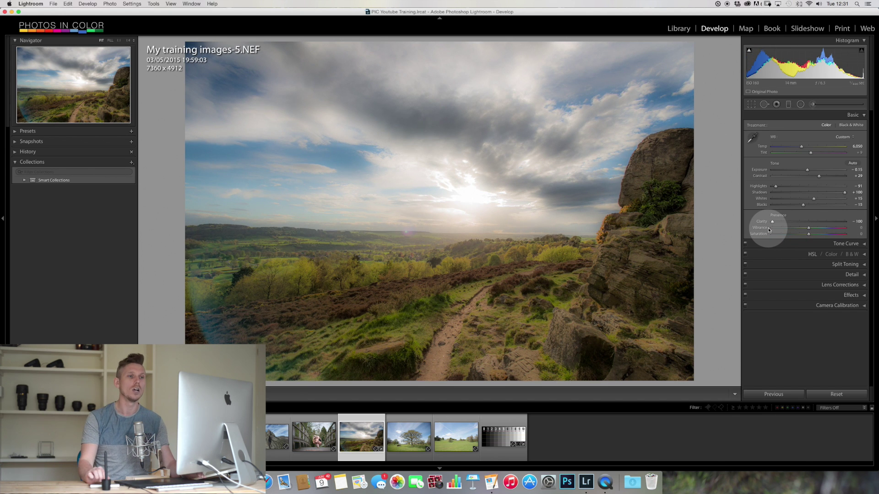
click(806, 222)
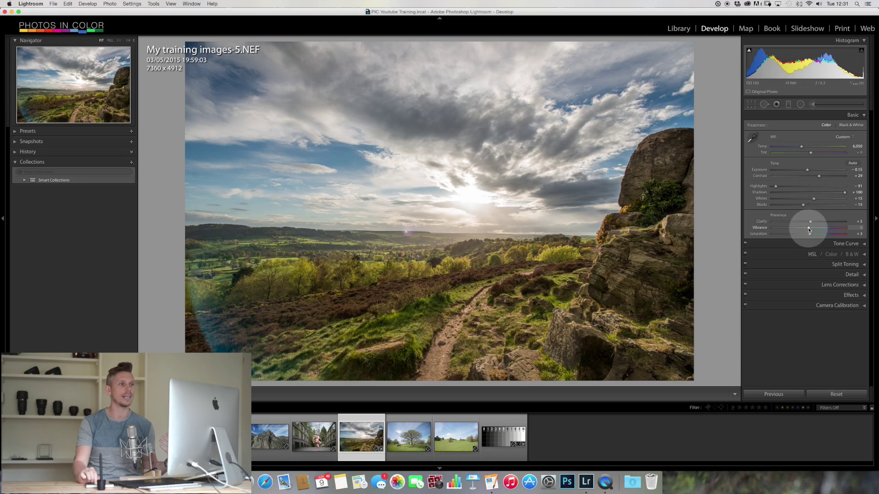
Step: Set Vibrance to +10, then compare the result against the unedited original
mouse_move(809, 229)
mouse_down()
mouse_move(847, 231)
mouse_move(783, 233)
mouse_move(812, 230)
mouse_up()
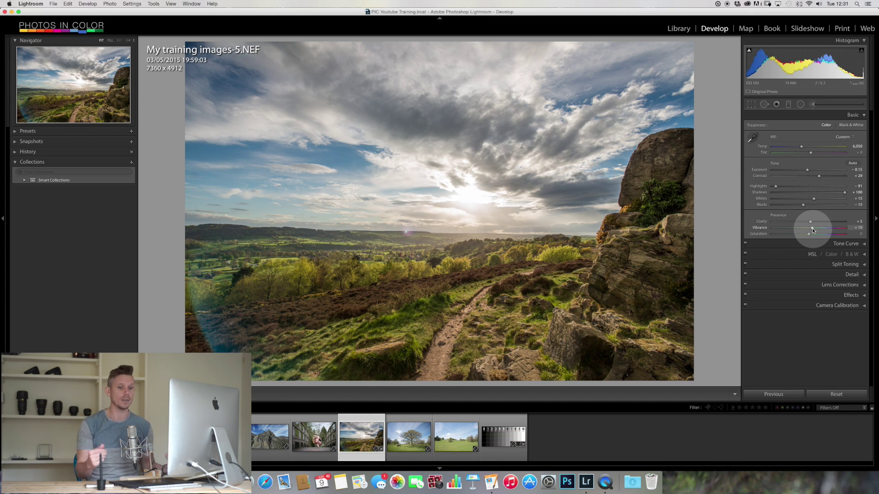
key(backslash)
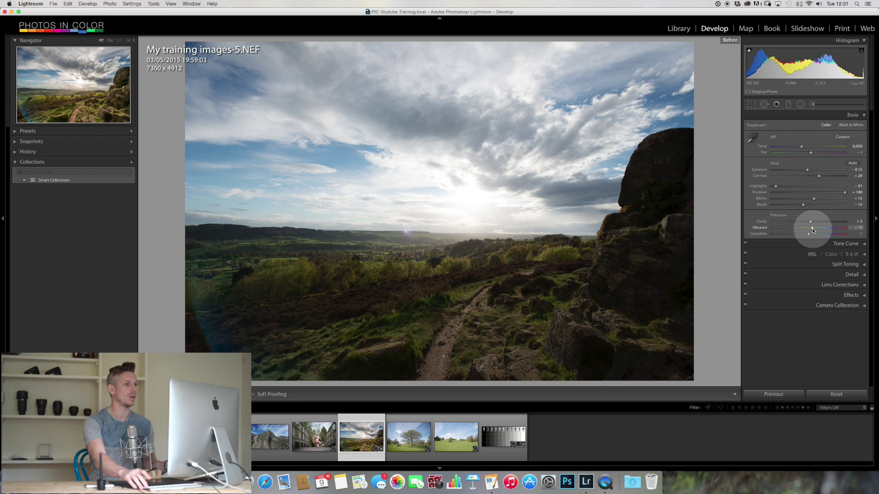
key(backslash)
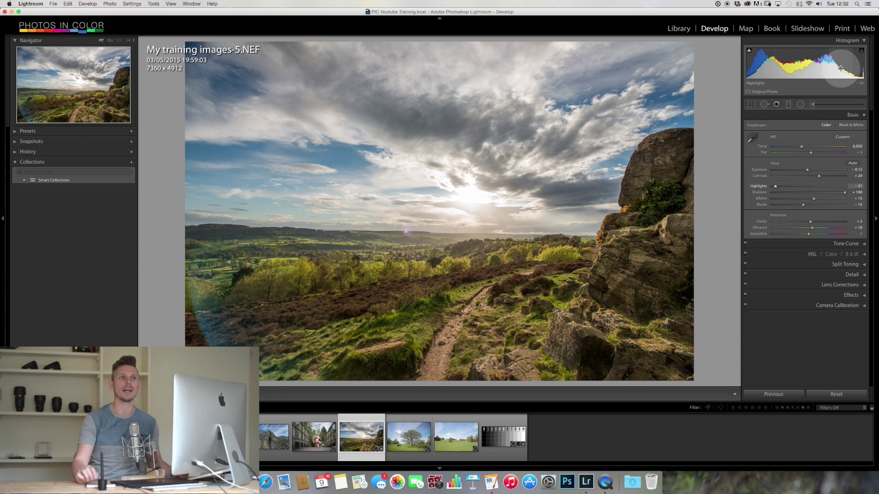
click(860, 395)
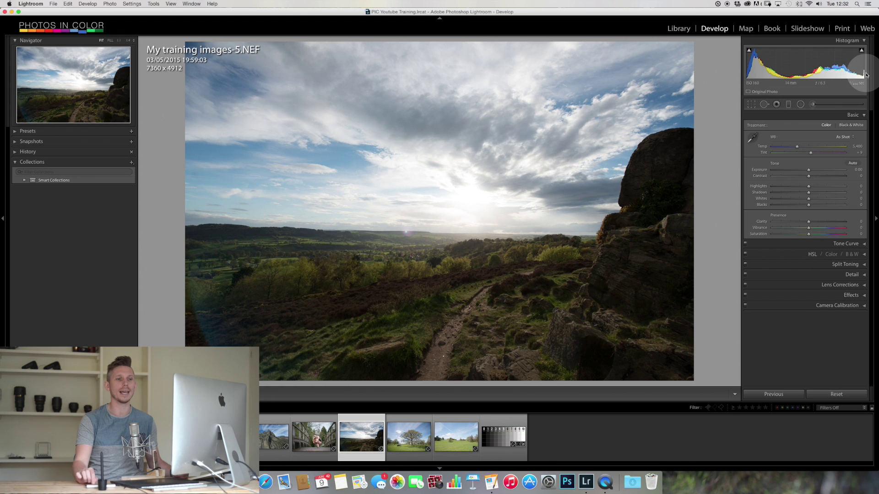
key(super+z)
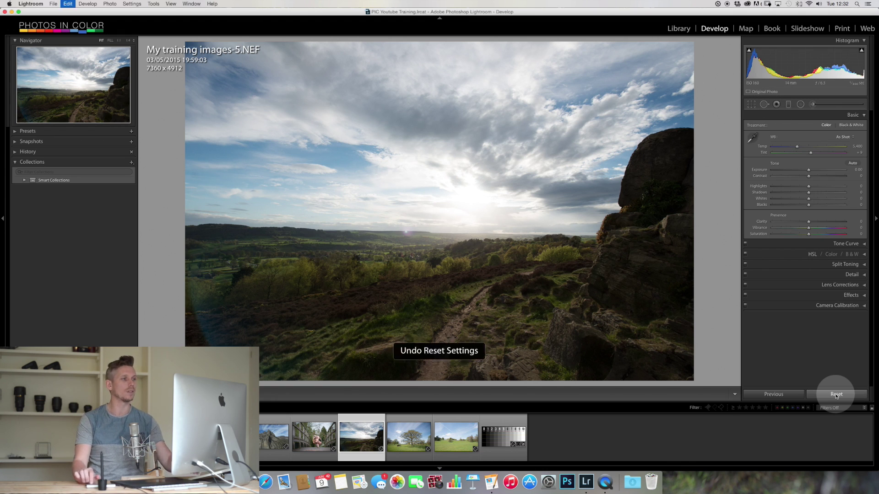